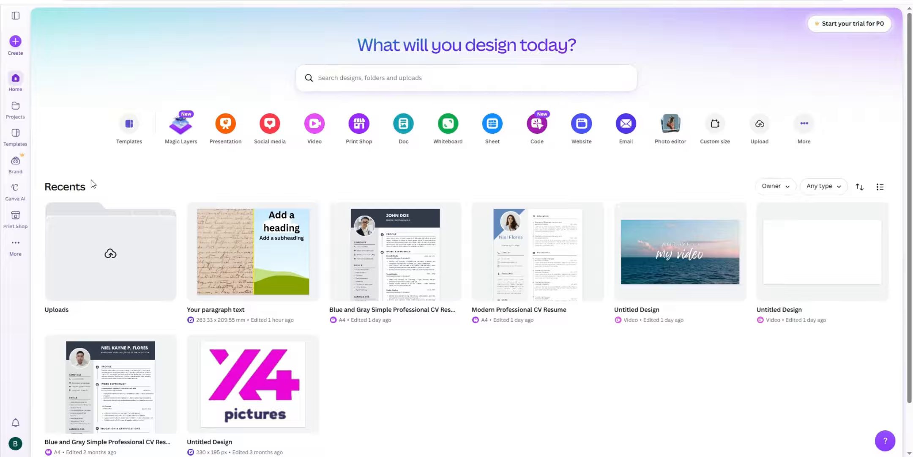
Step: Search the templates for "Logo" and create a blank logo design
left_click(16, 134)
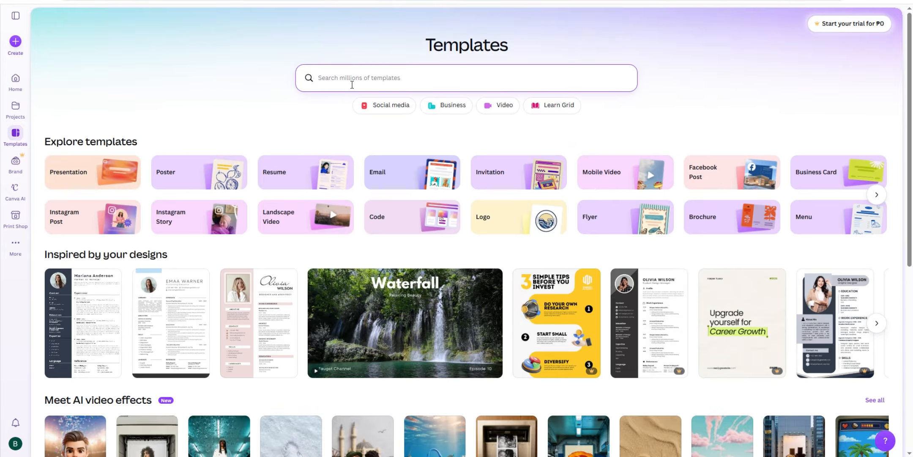
type("Logo")
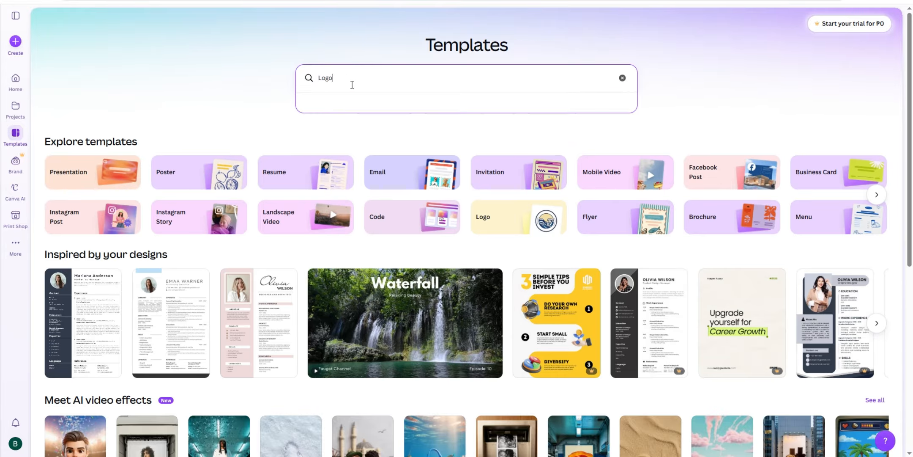
key("Return")
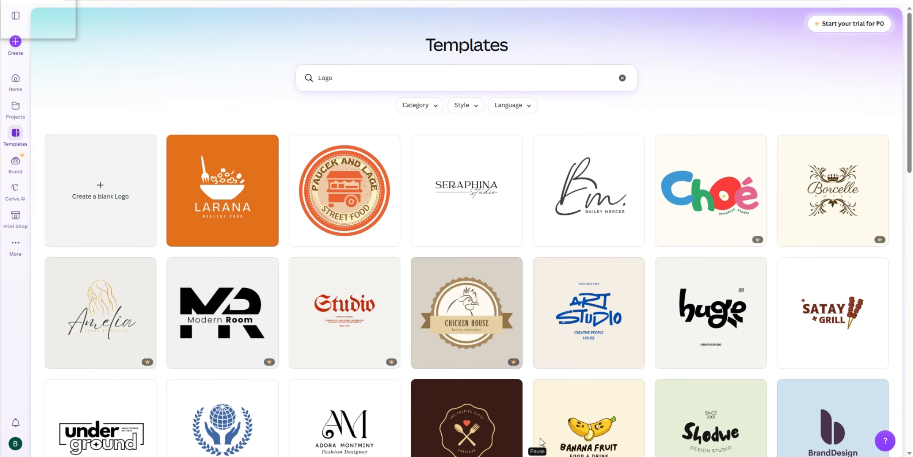
left_click(107, 200)
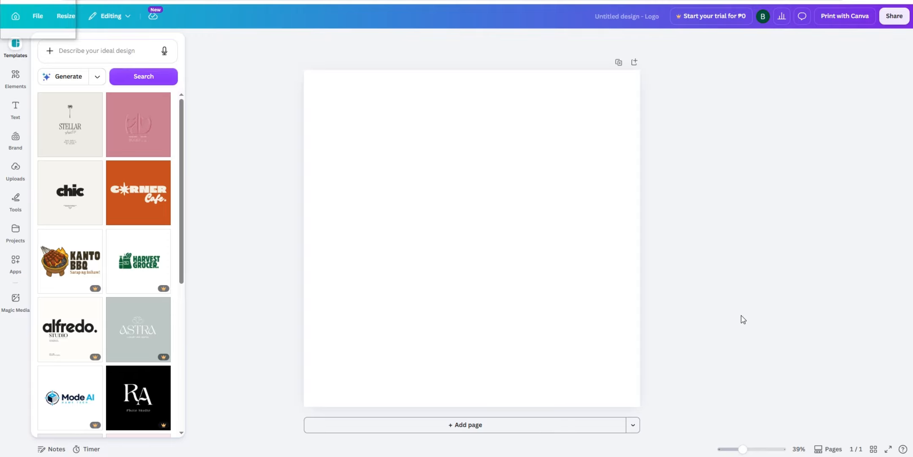
Step: Add a heading containing the letter "M" and enlarge it to a font size of about 996
key("ctrl+/")
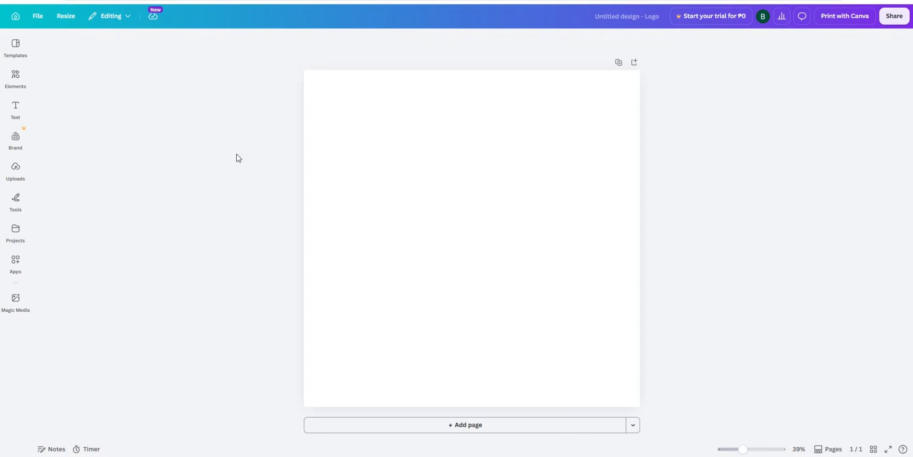
left_click(21, 109)
left_click(100, 185)
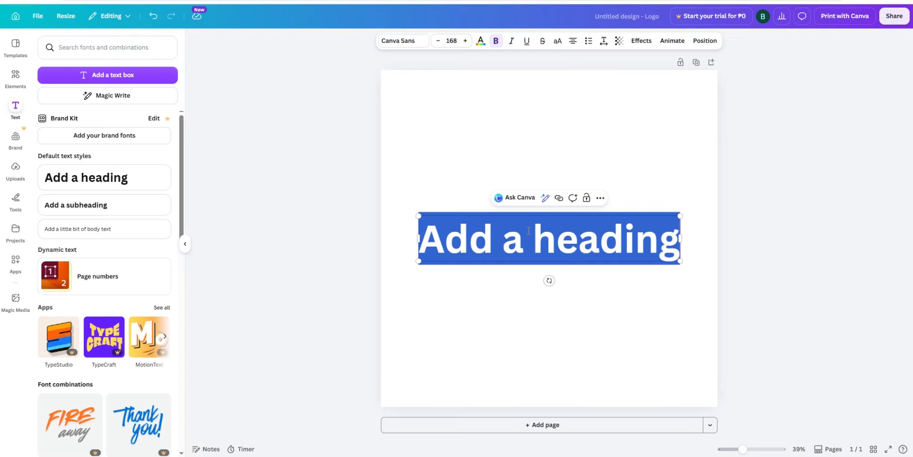
type("M")
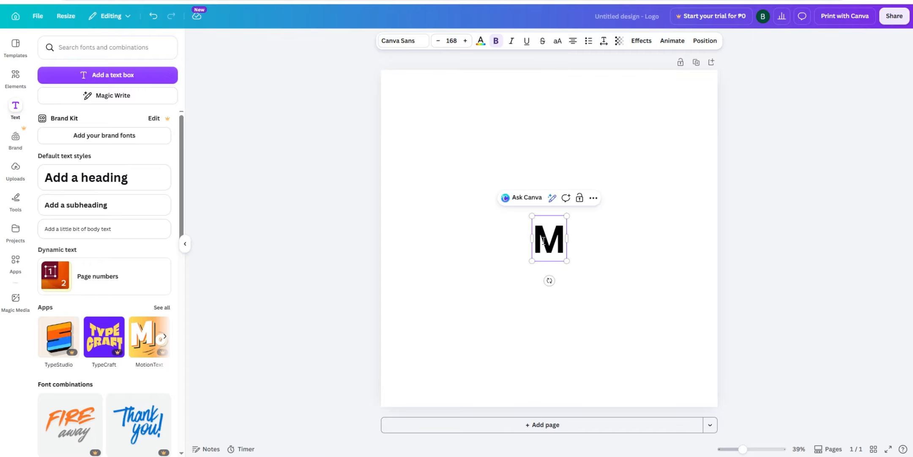
left_click_drag(567, 260, 656, 379)
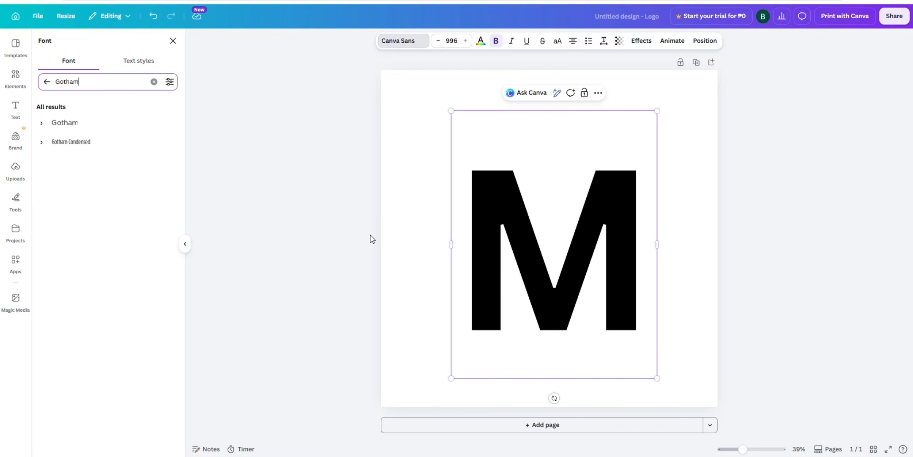
Step: Set the M's font to Gotham and scale it down to a size of about 823 near the page's centre
left_click(64, 124)
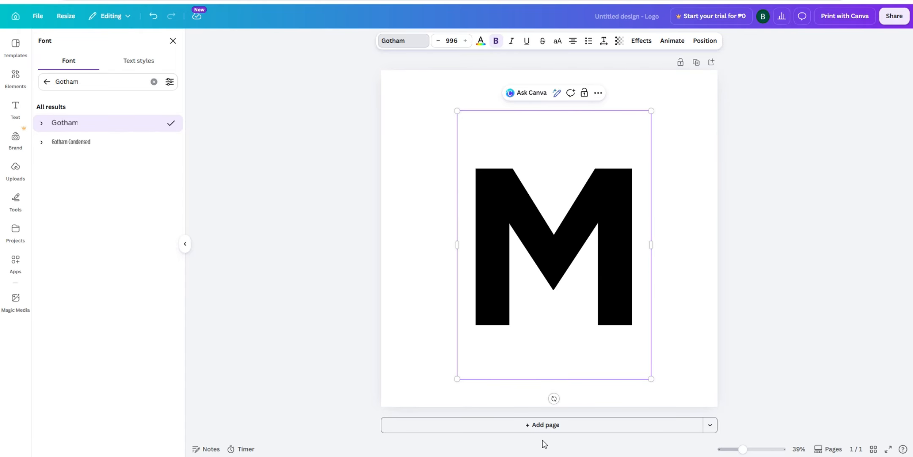
left_click_drag(651, 378, 627, 347)
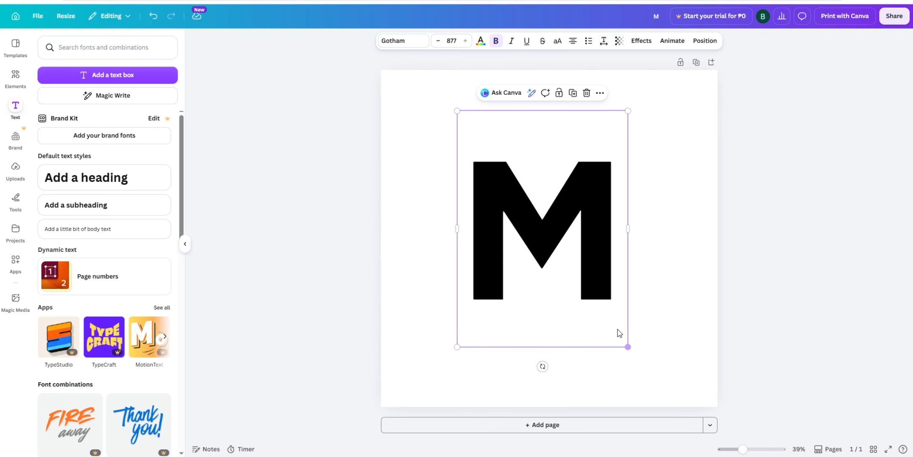
left_click_drag(592, 313, 599, 315)
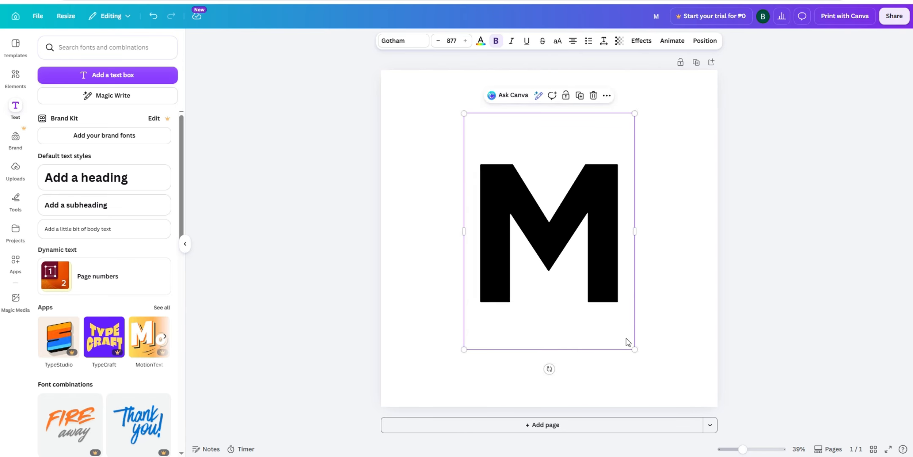
left_click_drag(634, 349, 606, 323)
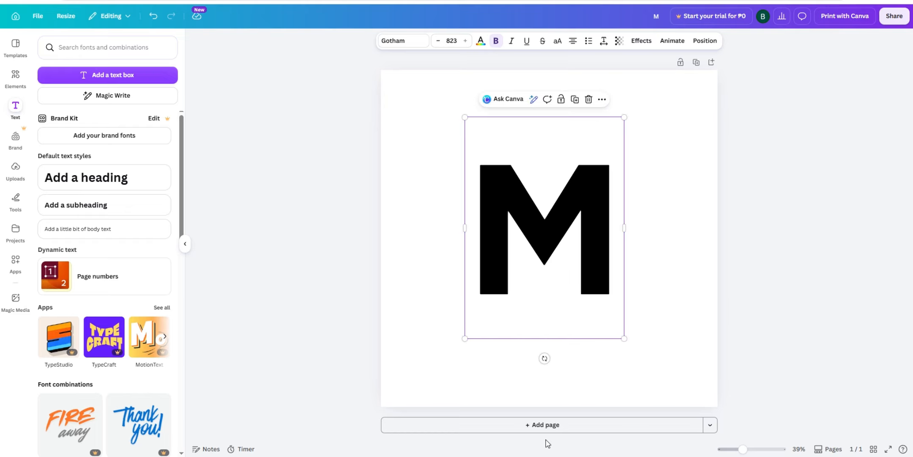
Step: Duplicate the M, offset the copy to its right, and change the copy's letter to "D"
right_click(542, 266)
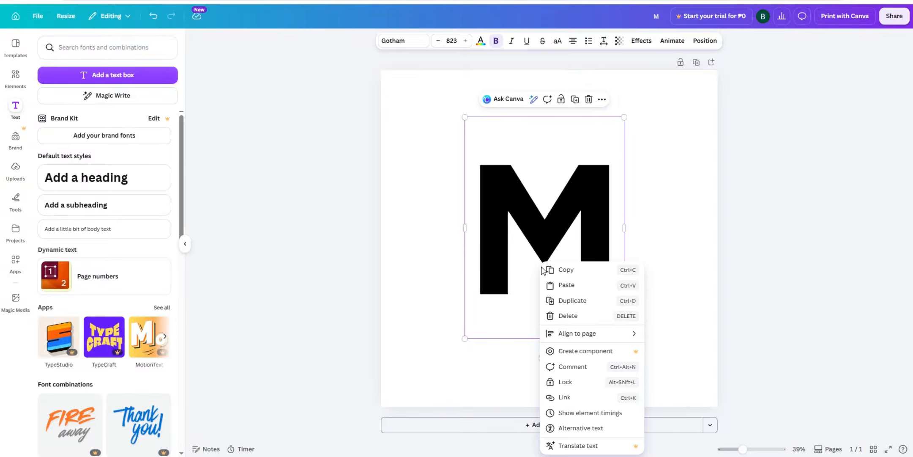
left_click(561, 301)
left_click_drag(551, 235, 618, 245)
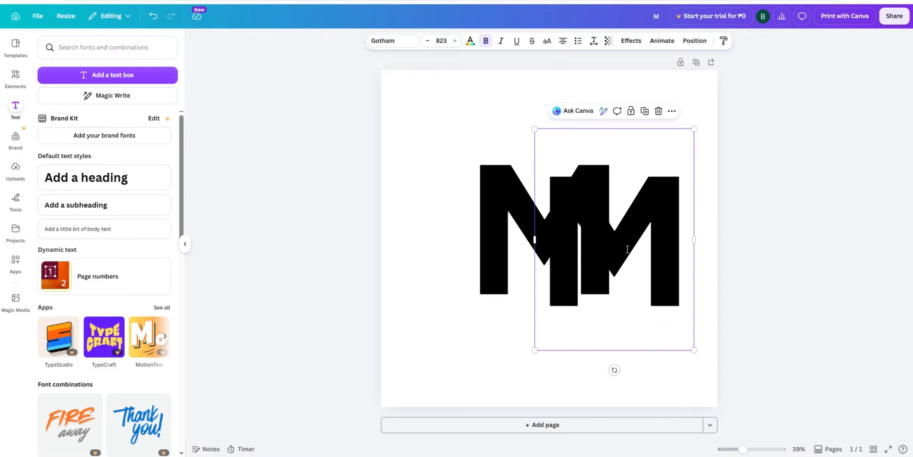
double_click(625, 249)
type("d")
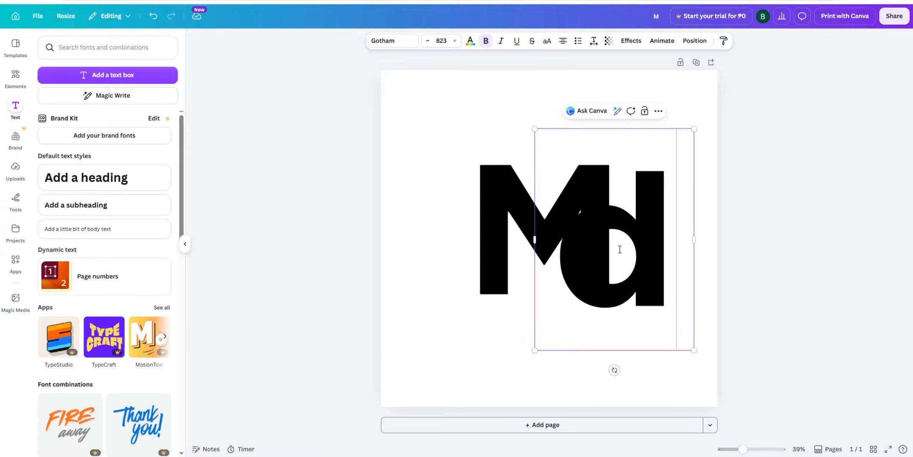
key("BackSpace")
type("D")
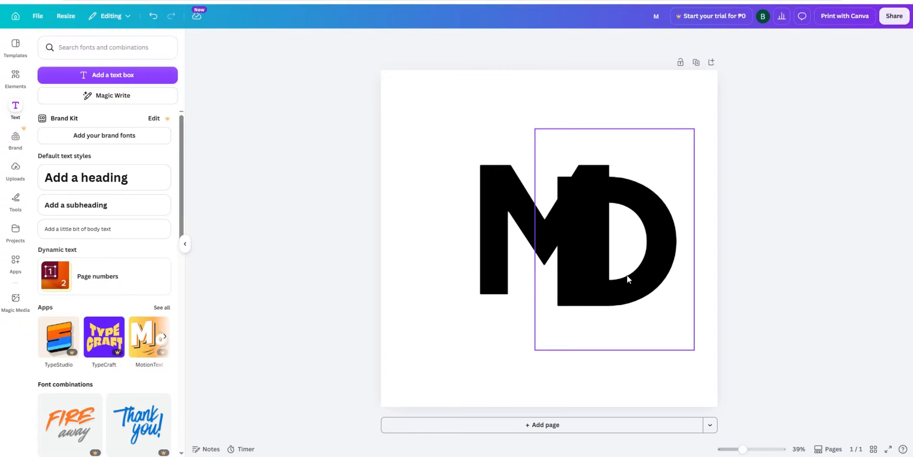
Step: Shift the M to the left and place the D slightly lower, overlapping the M's right stem
left_click_drag(627, 275, 658, 301)
left_click_drag(534, 257, 482, 254)
left_click_drag(616, 260, 587, 258)
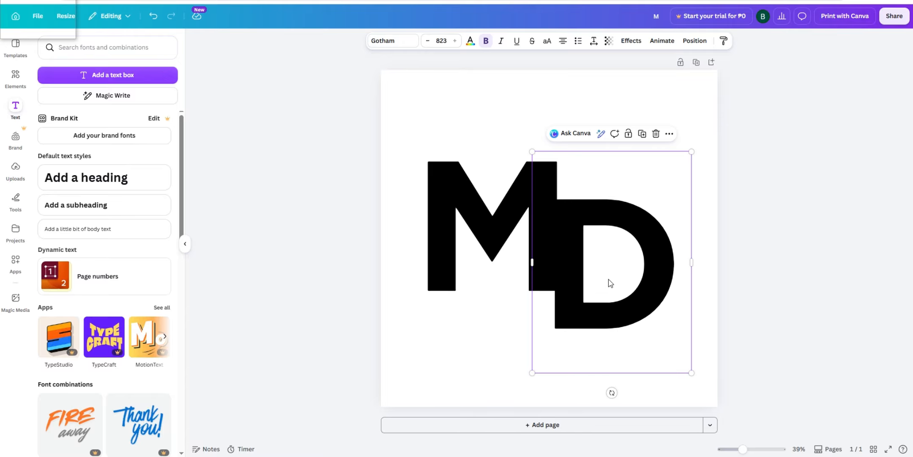
left_click_drag(574, 288, 541, 252)
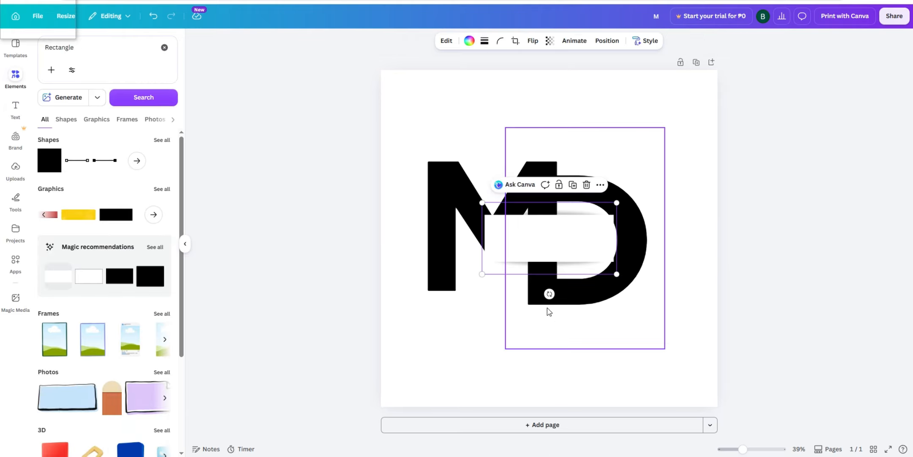
Step: Rotate the white shadowed rectangle upright, then resize and position it over the stems where the M and D overlap
left_click_drag(547, 297, 626, 240)
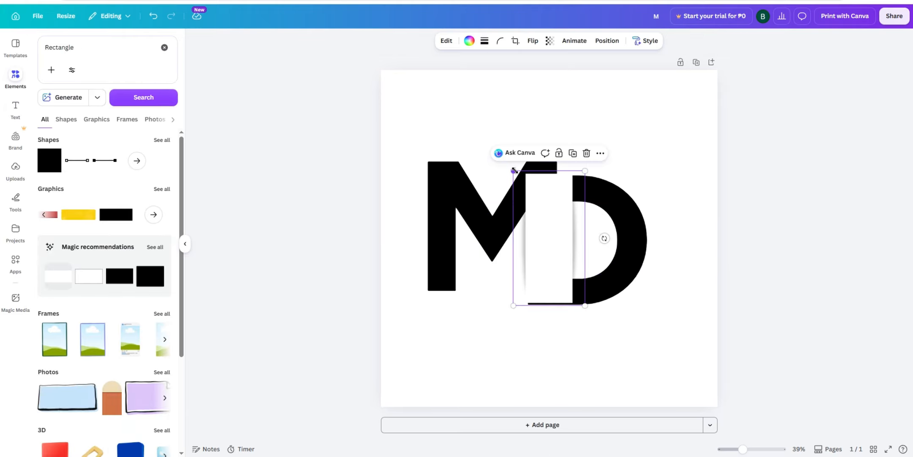
left_click_drag(514, 170, 502, 148)
left_click_drag(551, 214, 552, 220)
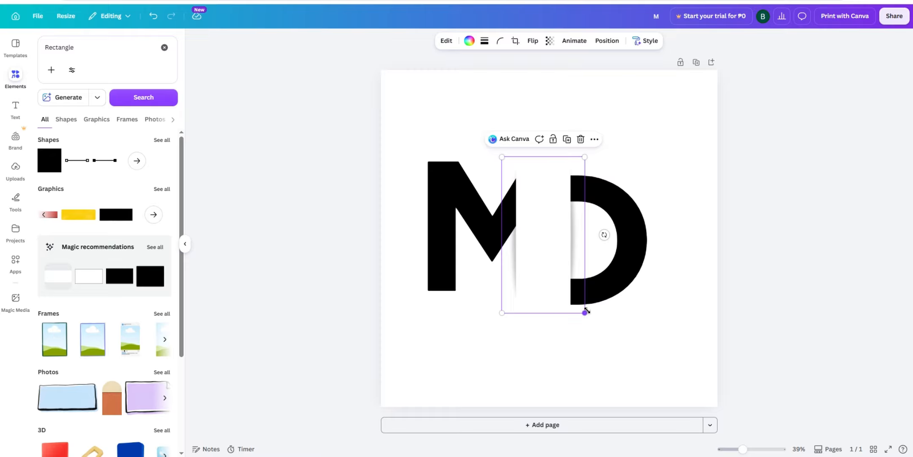
mouse_move(585, 312)
left_mouse_down()
mouse_move(567, 279)
mouse_move(596, 307)
left_mouse_up()
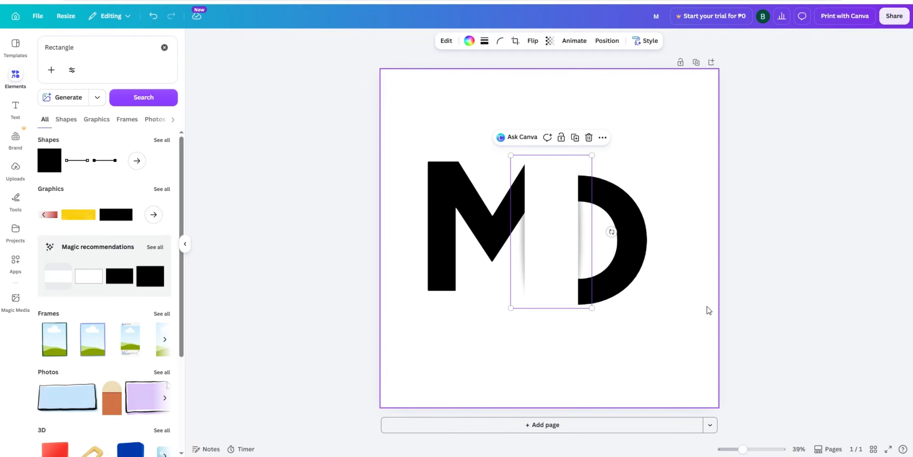
left_click(709, 310)
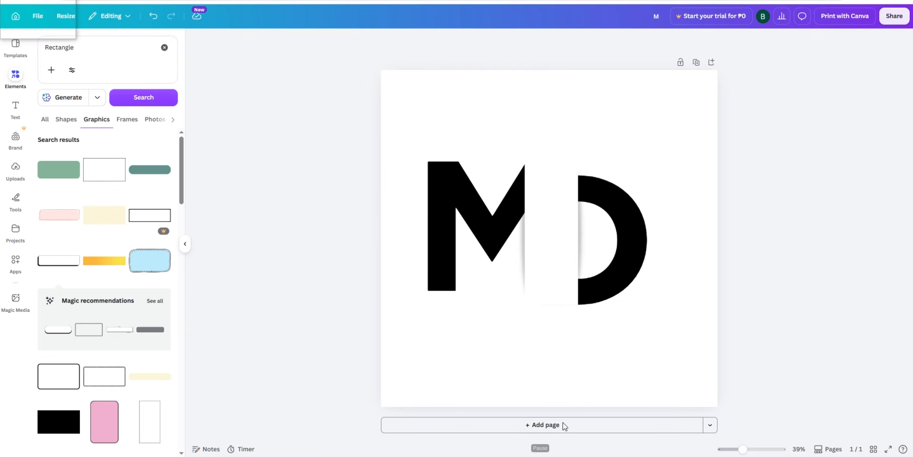
Step: Group the M, the D and the white rectangle, and centre the group horizontally on the page
left_click_drag(705, 371, 406, 115)
left_click(511, 96)
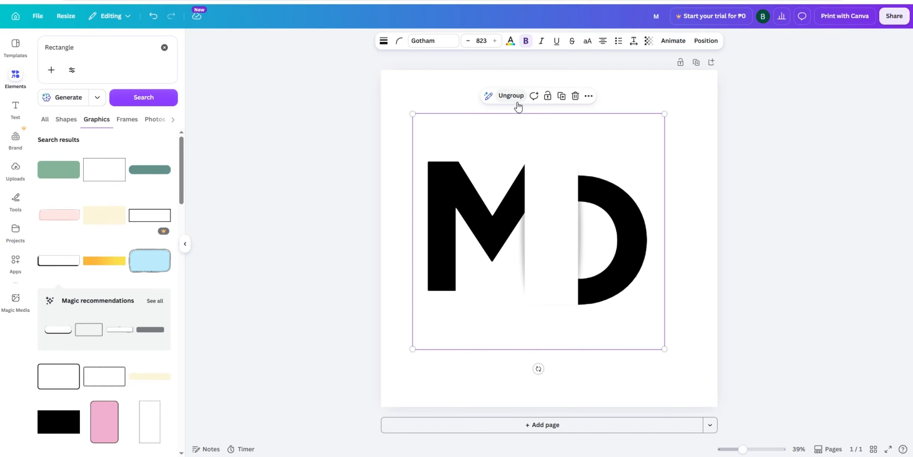
left_click(526, 330)
left_click_drag(525, 331, 534, 320)
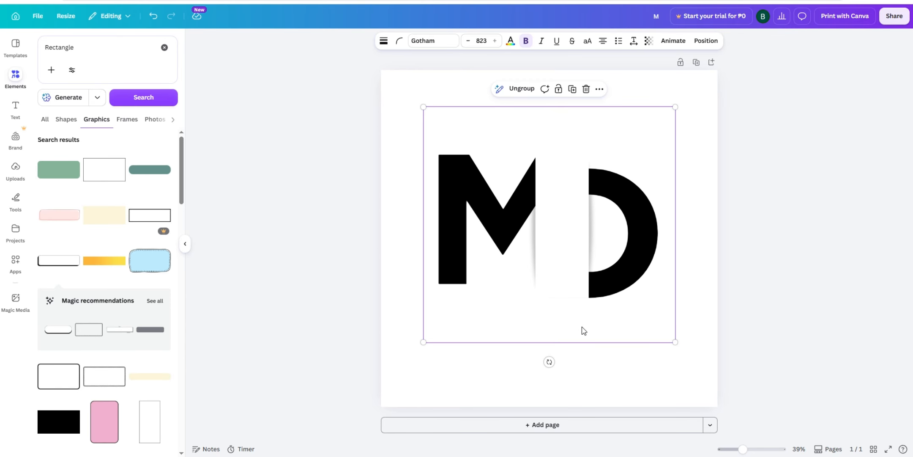
left_click(791, 335)
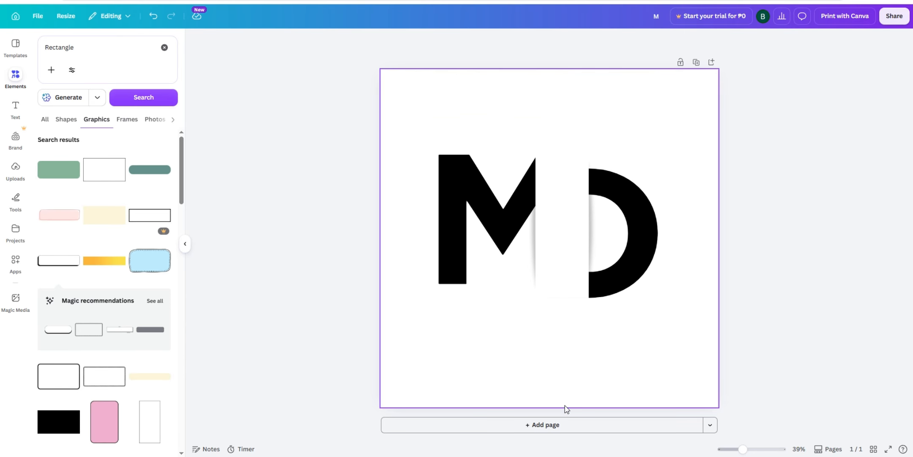
Step: Add a heading reading "BRAND NAME" and centre it just below the MD monogram
left_click(16, 111)
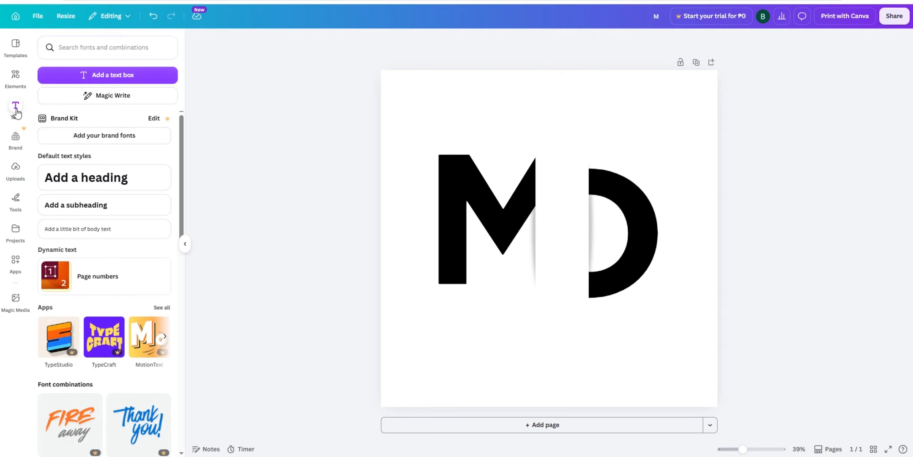
left_click(106, 183)
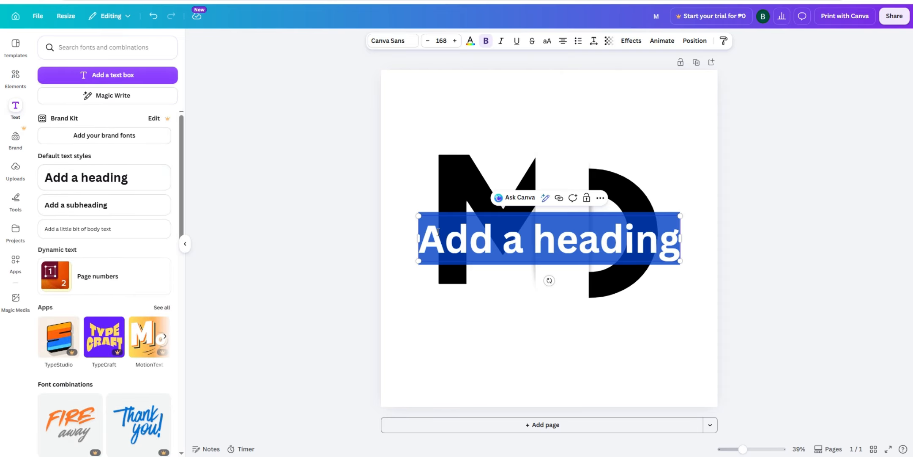
type("B")
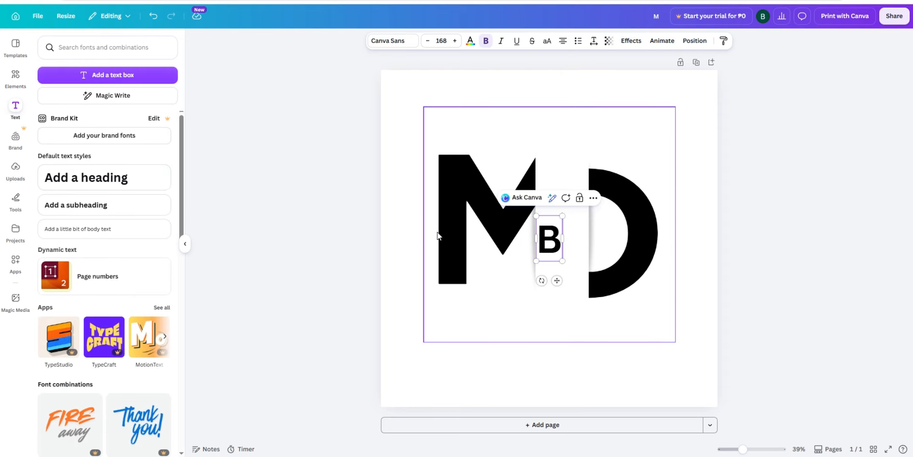
type("RAND BASE")
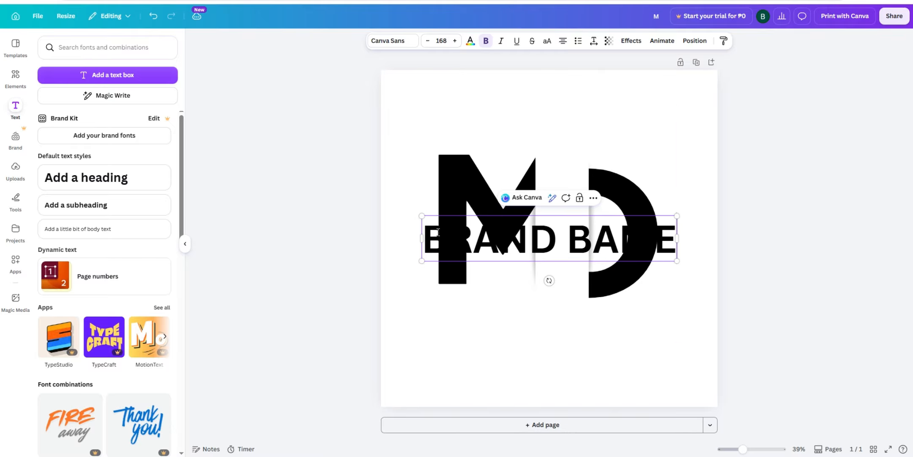
left_click(805, 226)
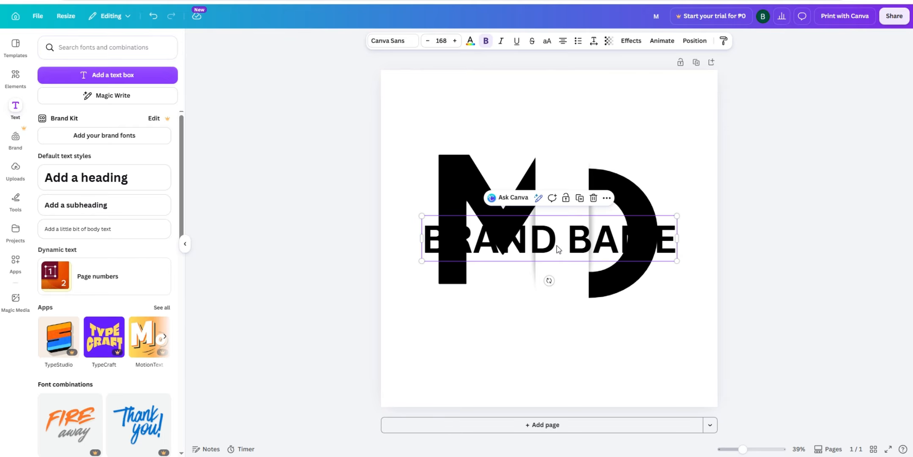
left_click_drag(553, 244, 562, 342)
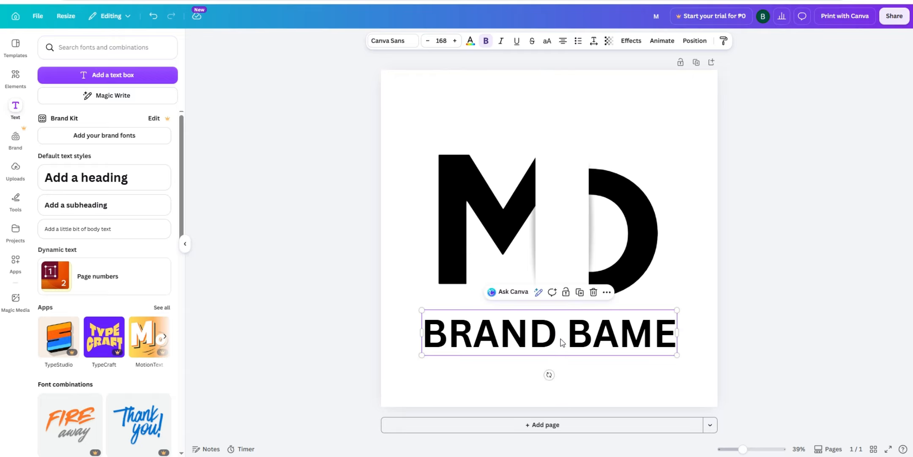
left_click(577, 336)
left_click(589, 336)
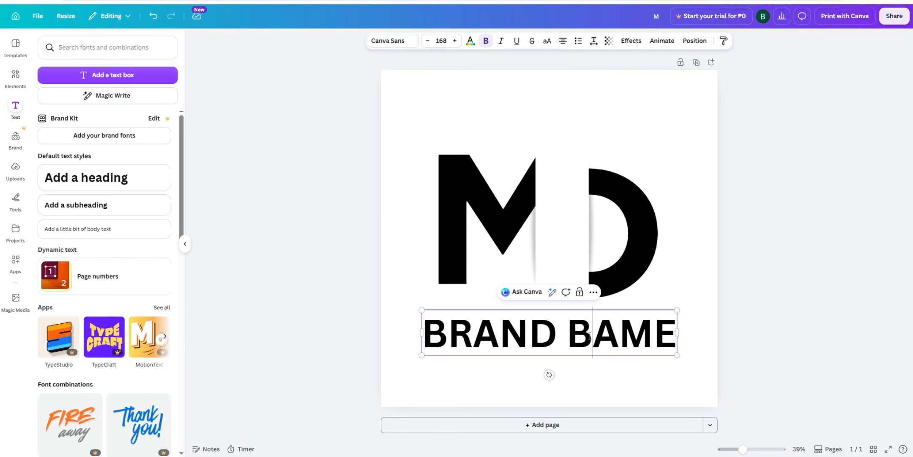
key("BackSpace")
type("N")
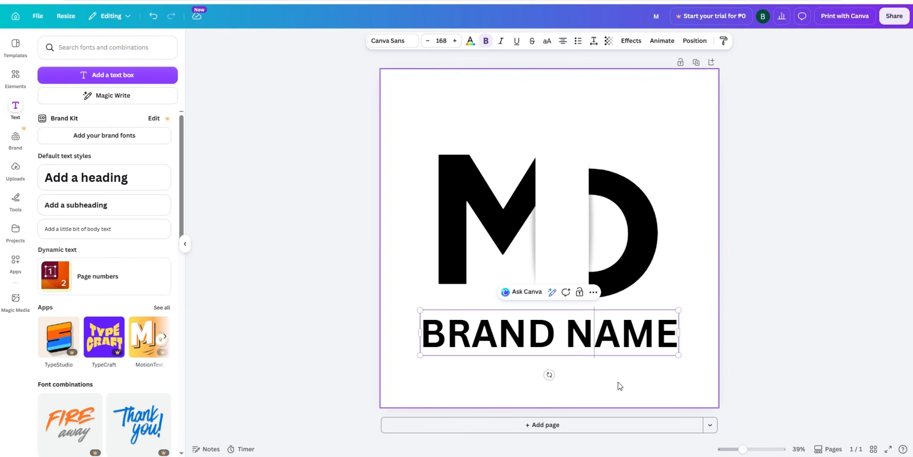
left_click(742, 358)
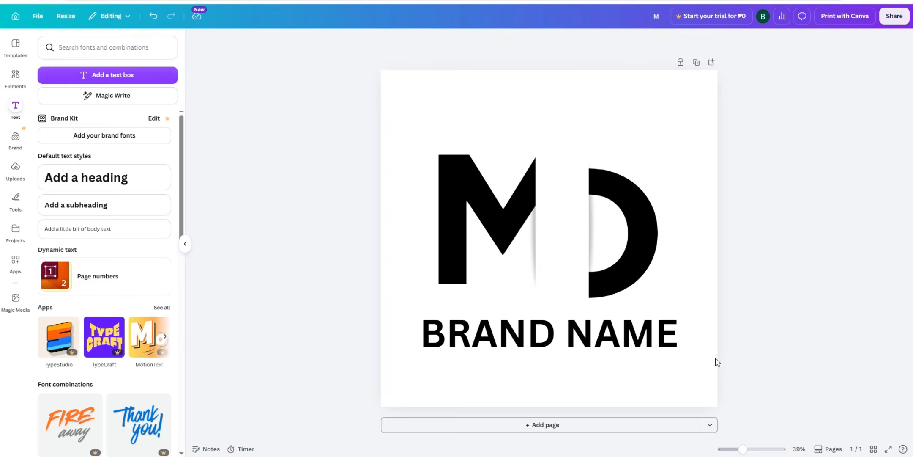
Step: Add a subheading text box with its default text and place it centred just below BRAND NAME
left_click(129, 205)
double_click(561, 242)
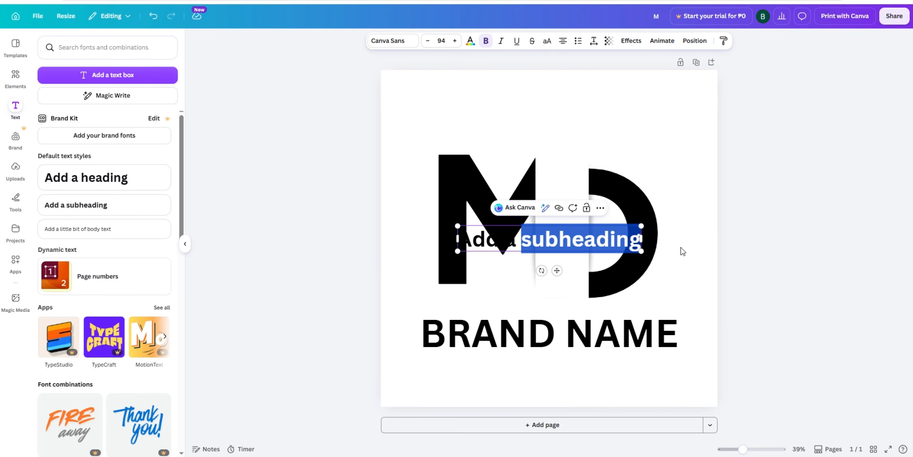
left_click(834, 263)
left_click_drag(614, 239, 622, 369)
left_click(778, 337)
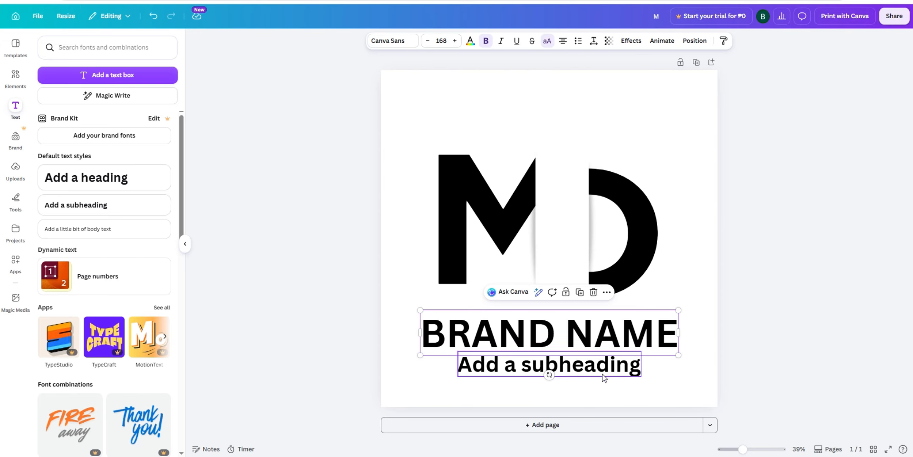
Step: Change the subheading to uppercase, reduce its font size to 71 and centre it right below BRAND NAME
left_click(597, 338)
left_click(542, 43)
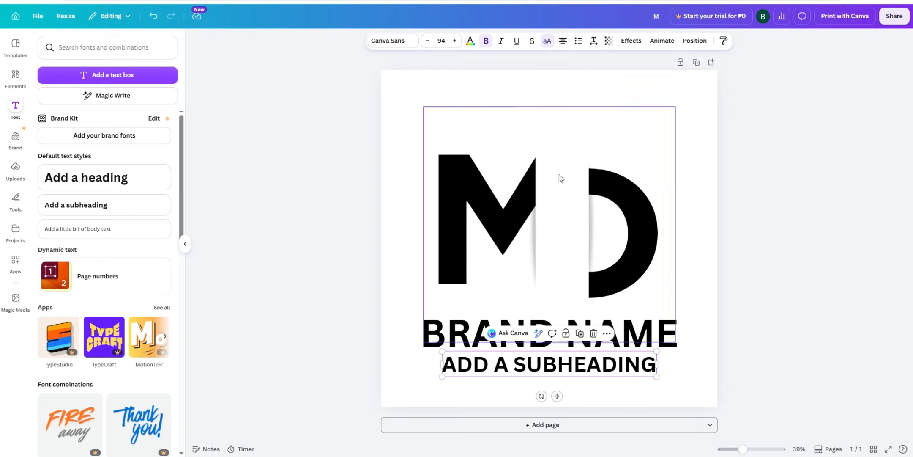
left_click(765, 278)
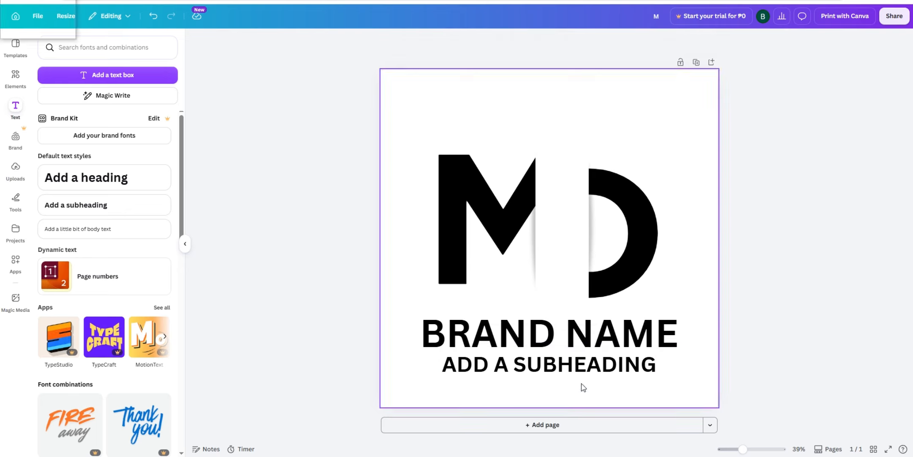
left_click(651, 368)
left_click_drag(656, 375, 581, 362)
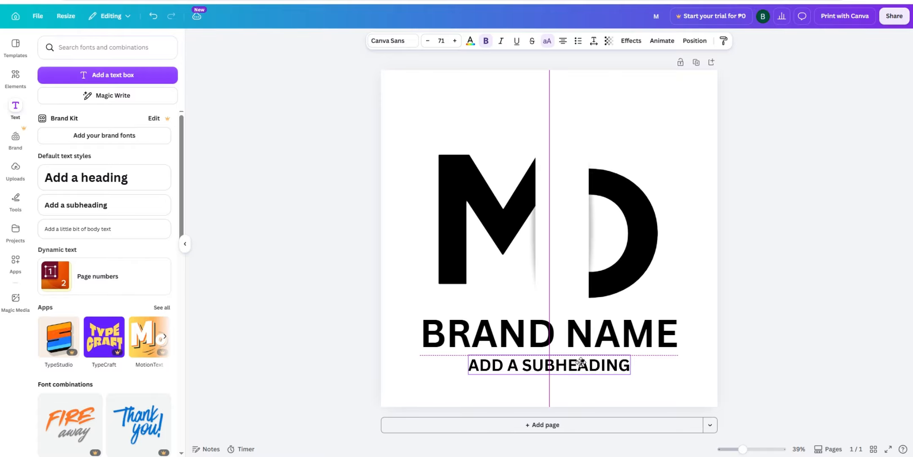
left_click(801, 361)
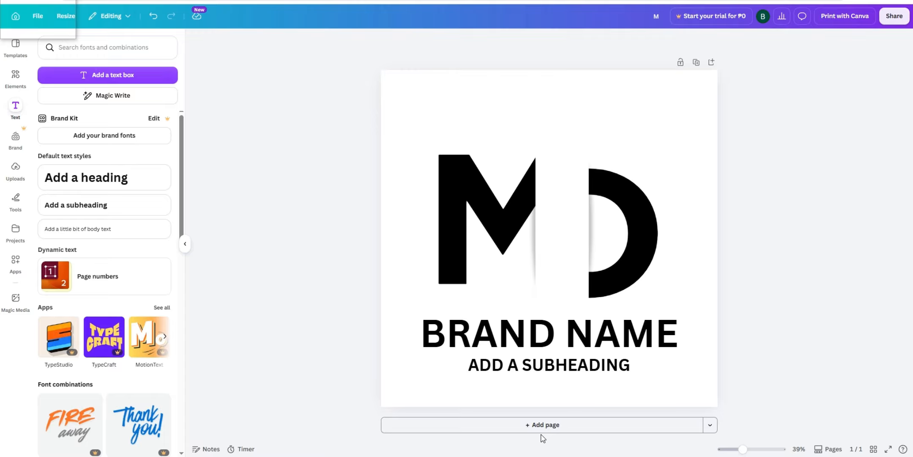
Step: Download the logo design as a PNG at size 1 (2,000 × 2,000 px)
left_click(899, 16)
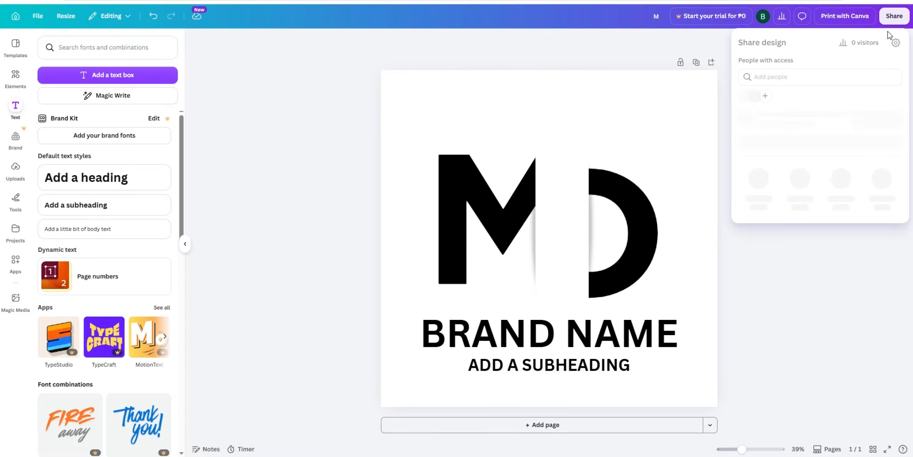
left_click(749, 226)
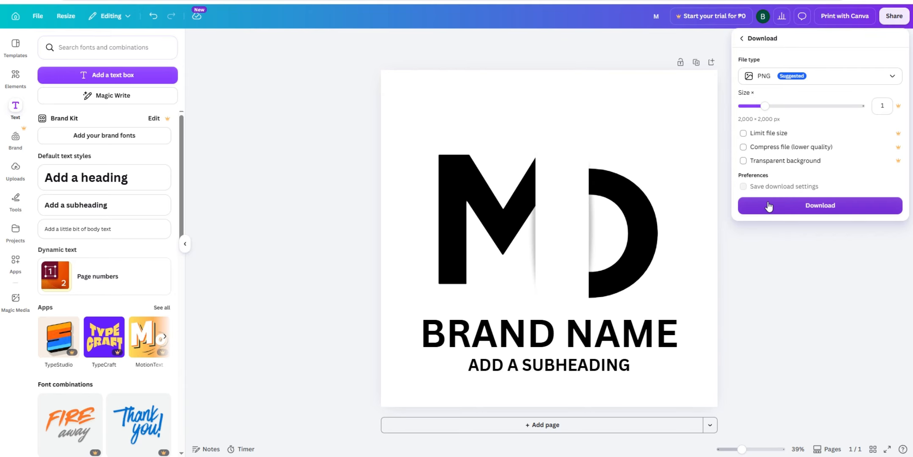
left_click(768, 205)
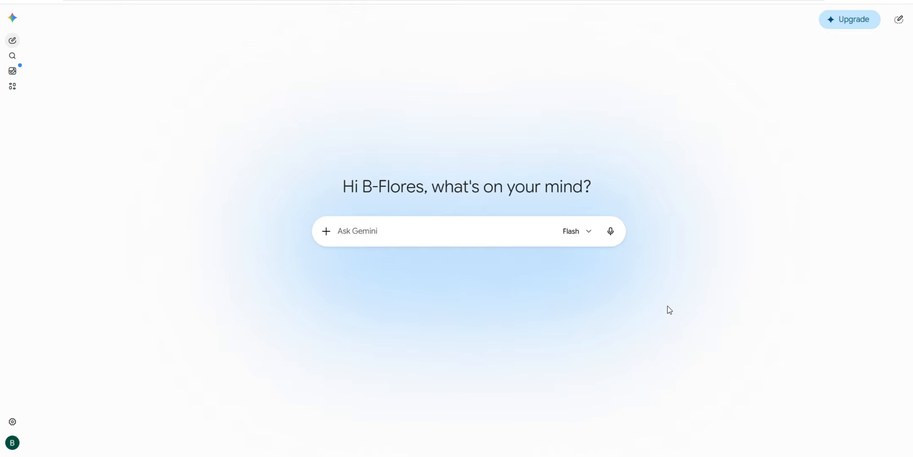
Step: Switch to Gemini and attach the file M.png from the Downloads folder to the prompt
left_click(326, 230)
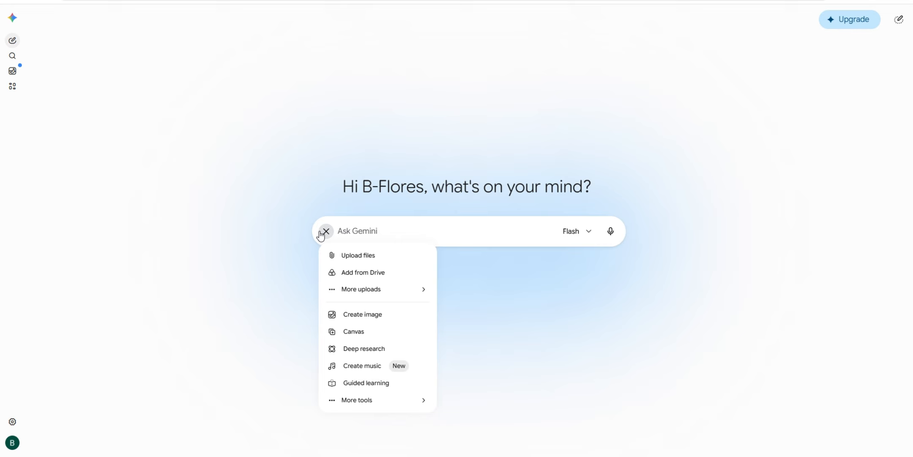
left_click(334, 254)
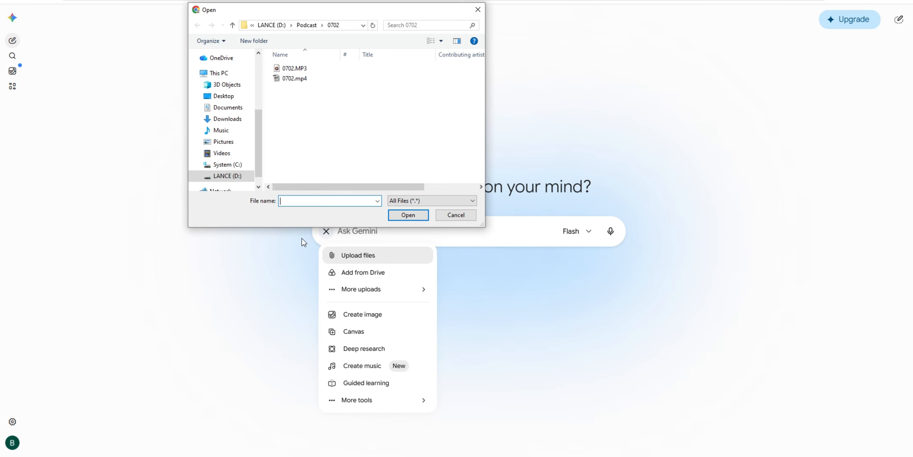
left_click(242, 122)
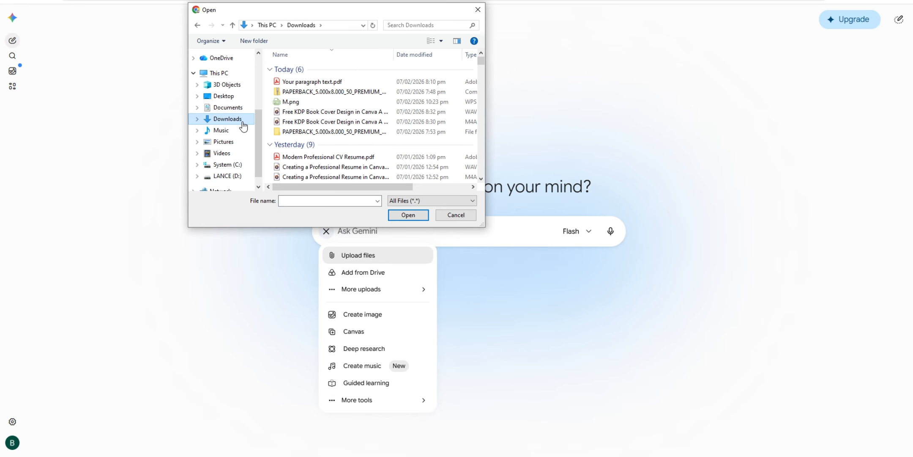
double_click(283, 102)
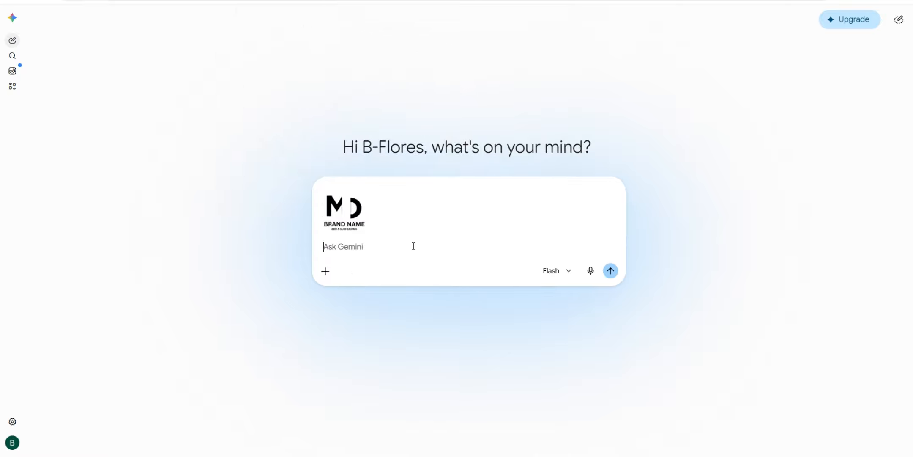
Step: Ask for a realistic, metallic 3D luxury monogram logo from the 2D logo, keeping the same letters and layout, with soft lighting and shadows
type("Create a 3D luxury monogram logo from this 2D logo. Keep the same letters and layout. Make it realistic, metallic, with soft lighting and shadows.")
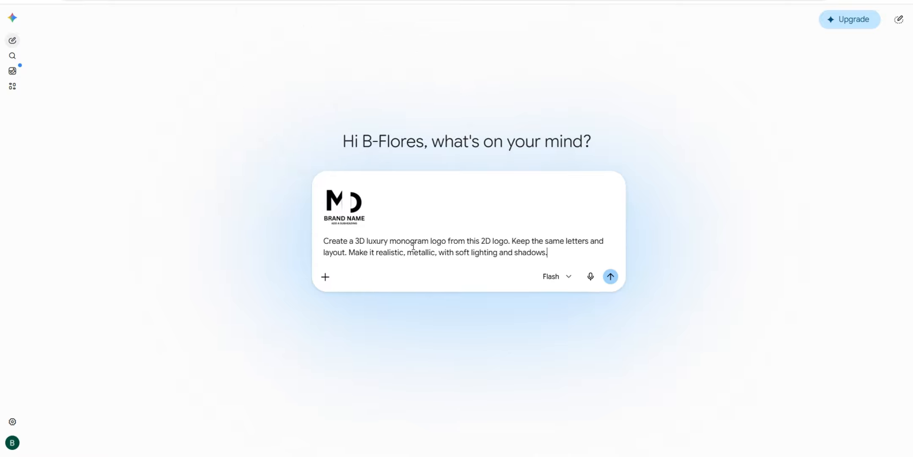
left_click(611, 277)
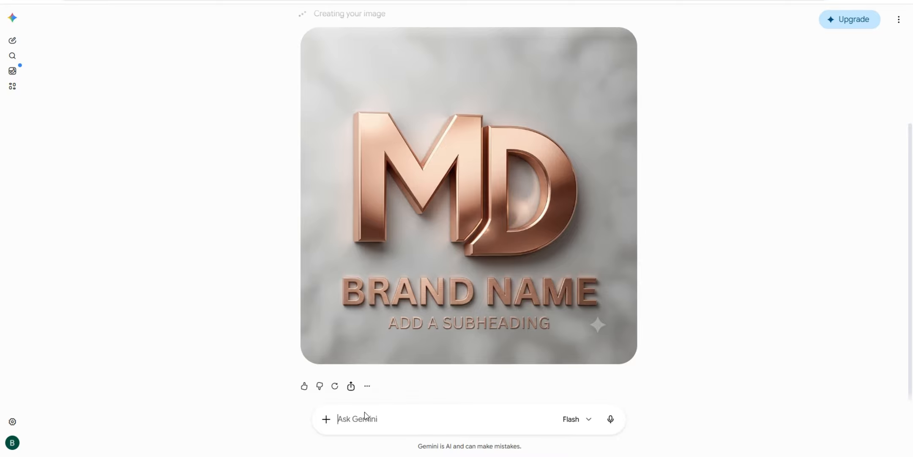
Step: Request a 3D golden monogram logo from the 2D logo, luxury and metallic gold, with realistic lighting
type("Create a 3D golden monogram logo from this 2D logo. Make it luxury, metallic gold, with realistic lighting.")
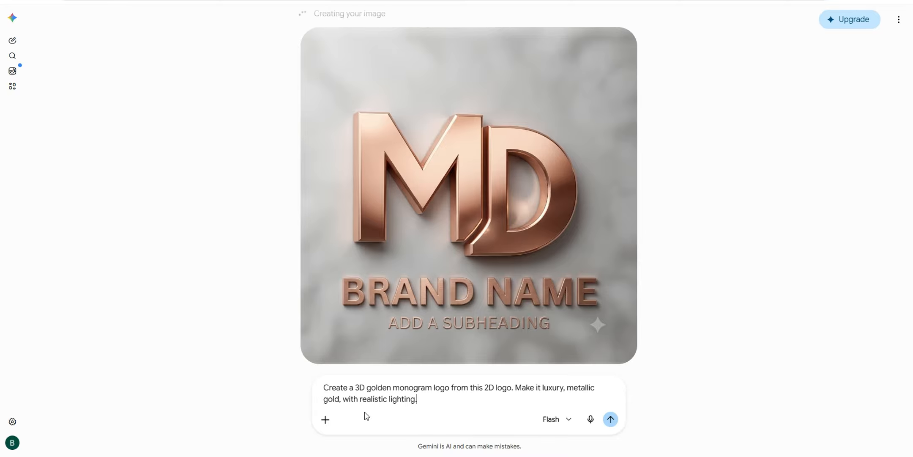
left_click(610, 419)
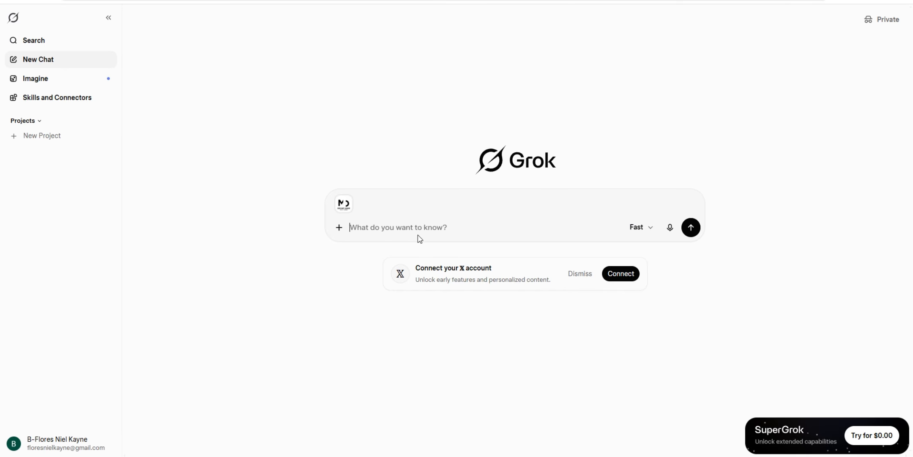
Step: Switch to Grok and ask for a realistic, high-quality 3D professional logo from the attached image, with depth, shadows and highlights
type("Create a 3D professional logo from this image. Make it realistic, high quality, with depth, shadows and highlights.")
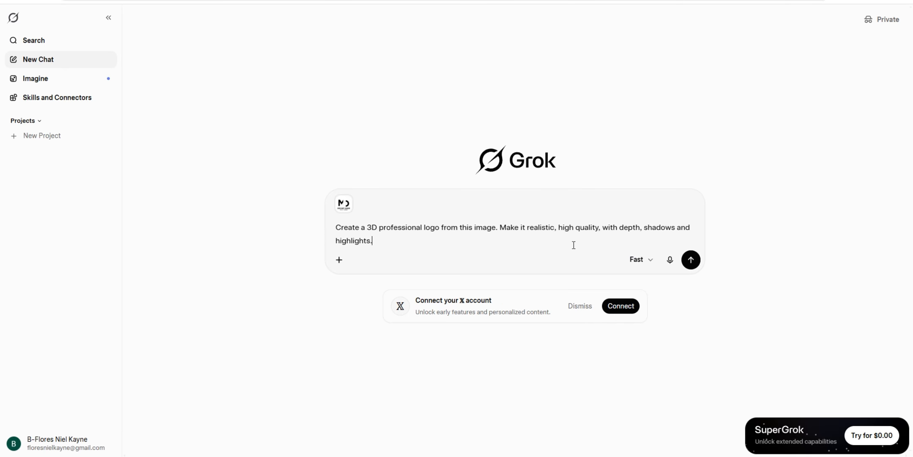
left_click(690, 261)
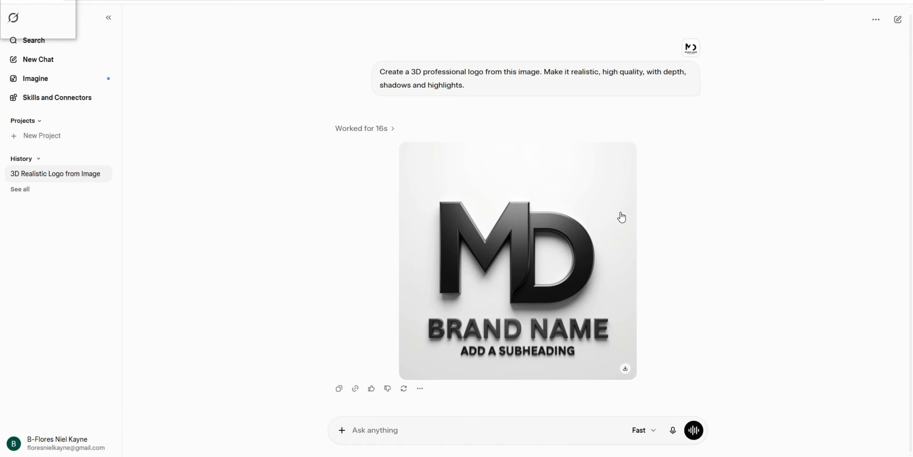